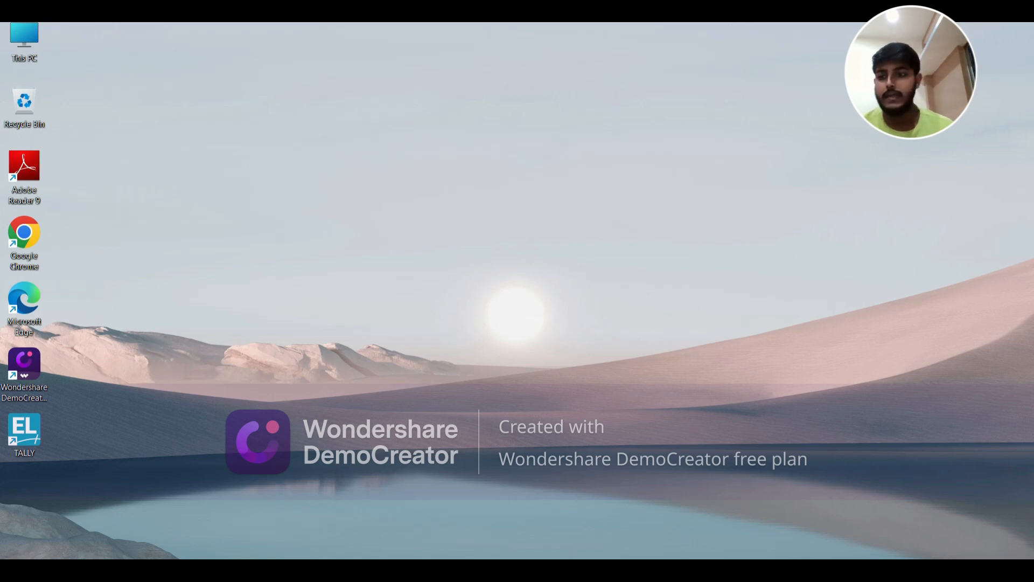
# Launch TallyPrime and get past the licence prompt by continuing in Educational Mode
pyautogui.doubleClick(27, 437)
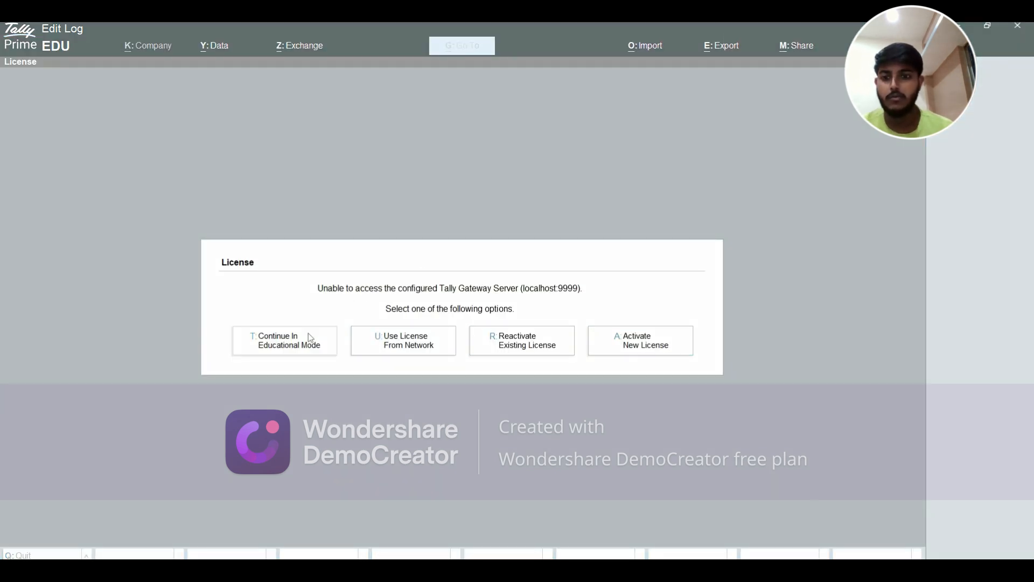
pyautogui.click(308, 334)
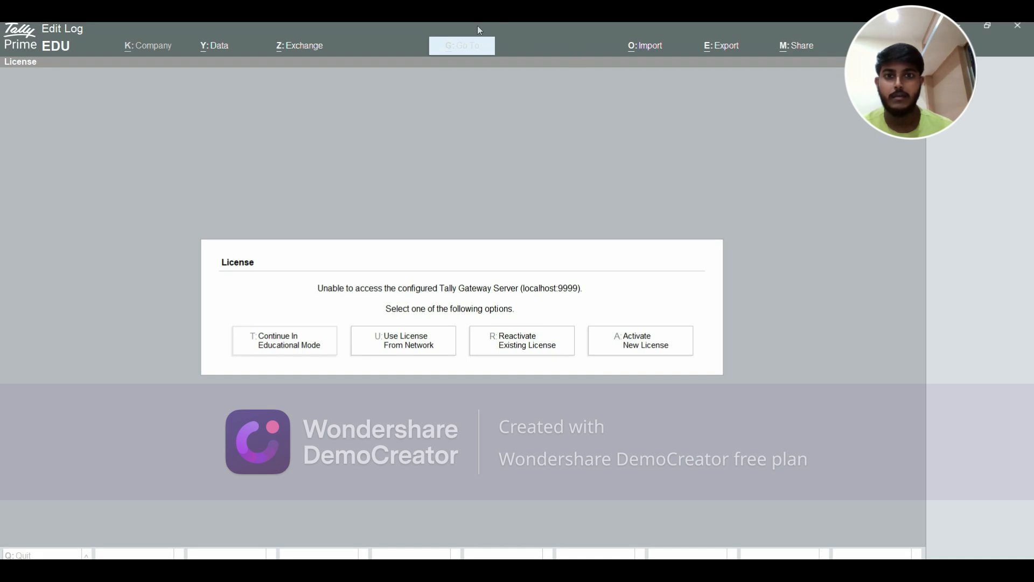
pyautogui.click(280, 326)
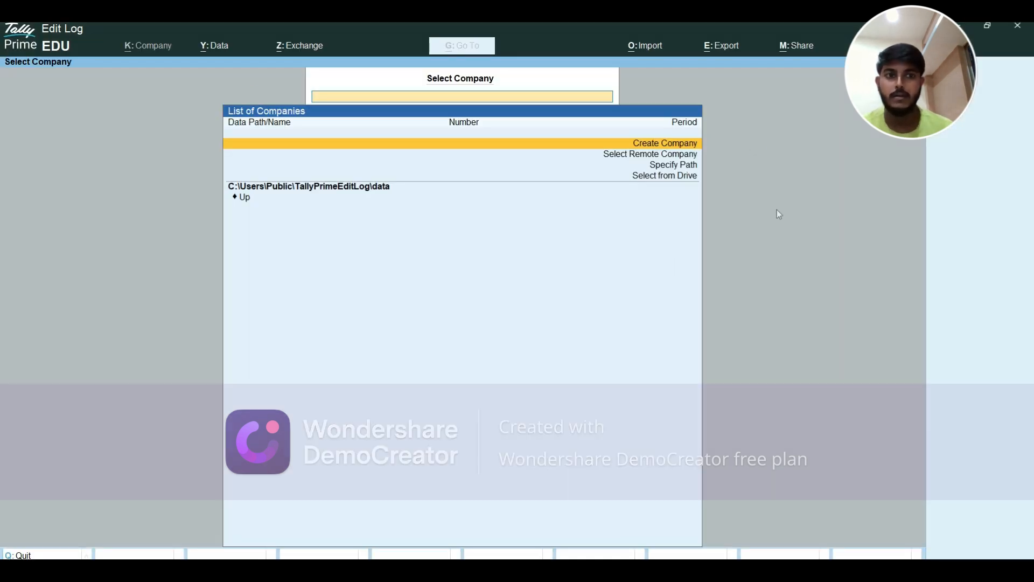
# Choose Create Company from the Select Company list to get a blank Company Creation form
pyautogui.press('ctrl')
pyautogui.press('ctrl')
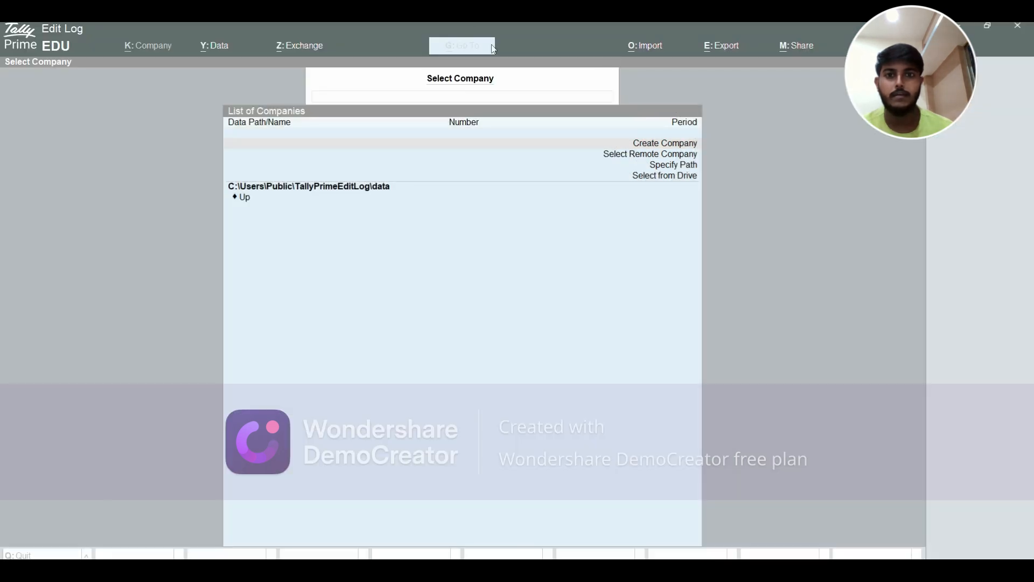
pyautogui.click(622, 144)
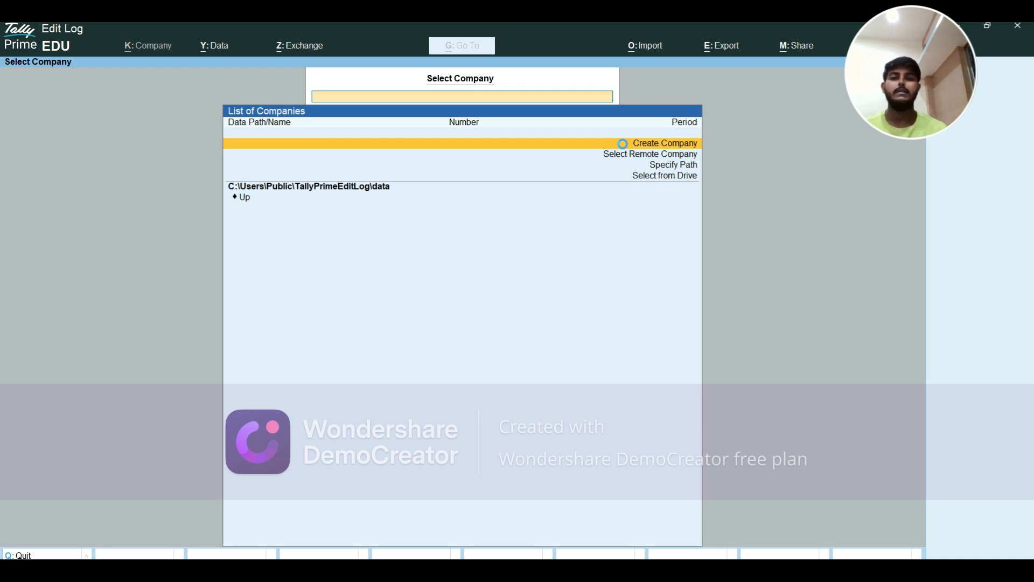
pyautogui.click(623, 144)
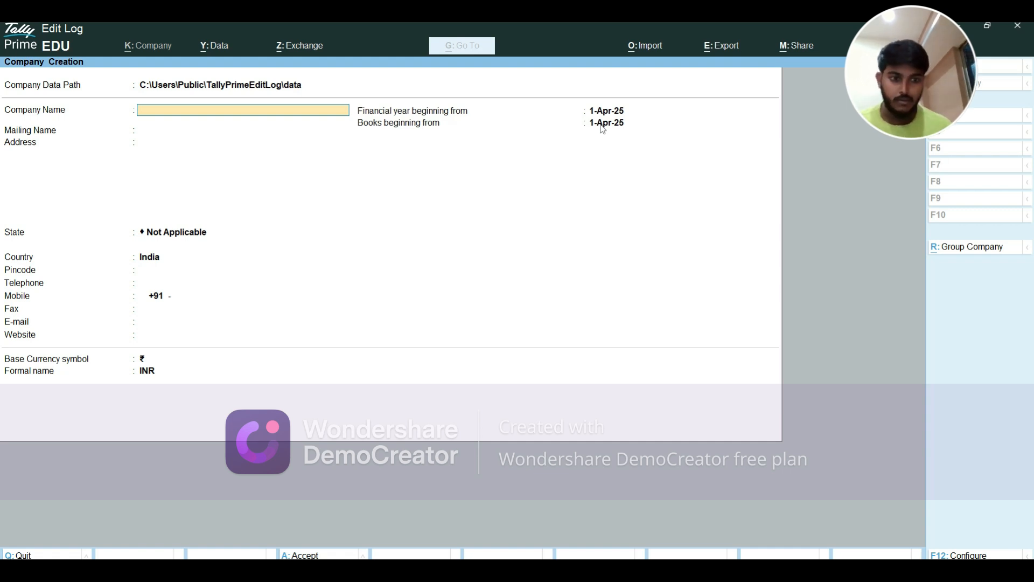
# Enter SHREE GANESH JEWELLERS as the company name, carrying it into the Mailing Name
pyautogui.write('SHREE')
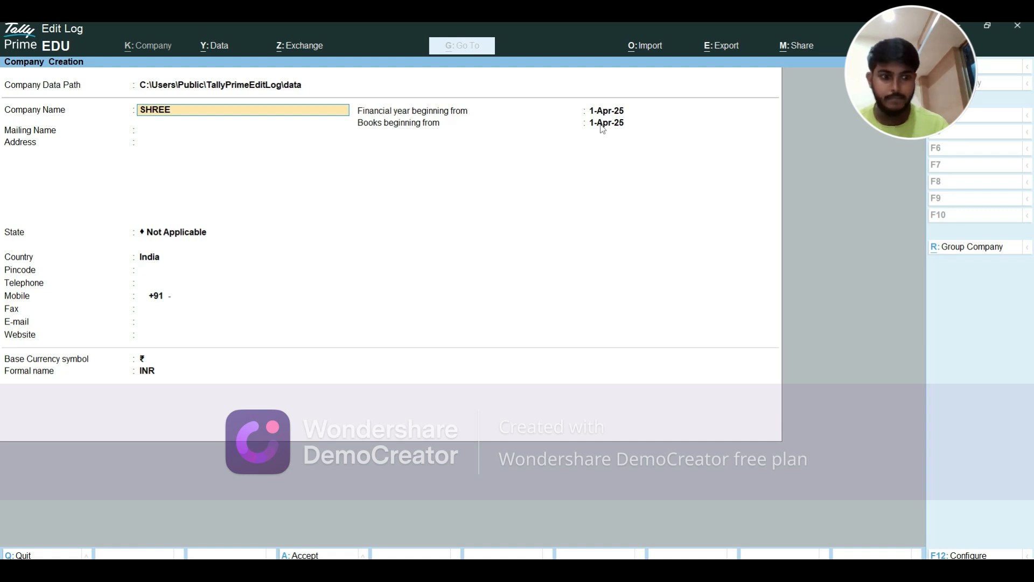
pyautogui.write(' GANESH')
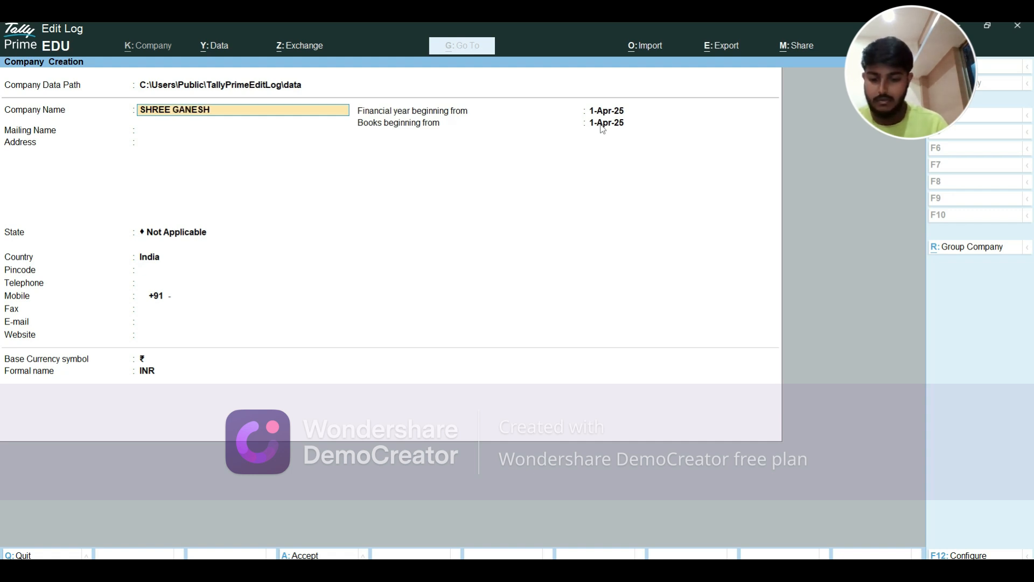
pyautogui.write(' JEWELLERS')
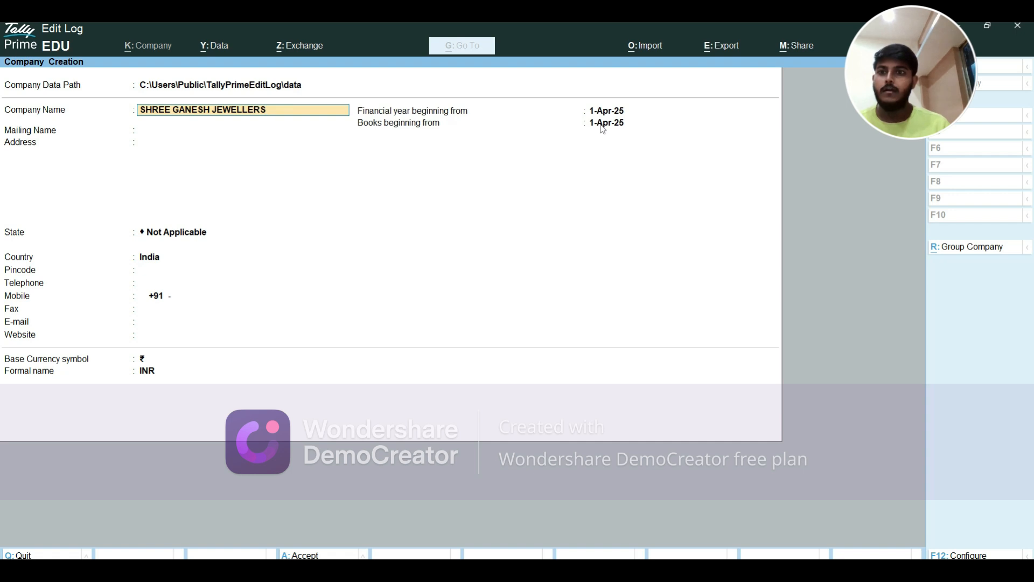
pyautogui.press('Return')
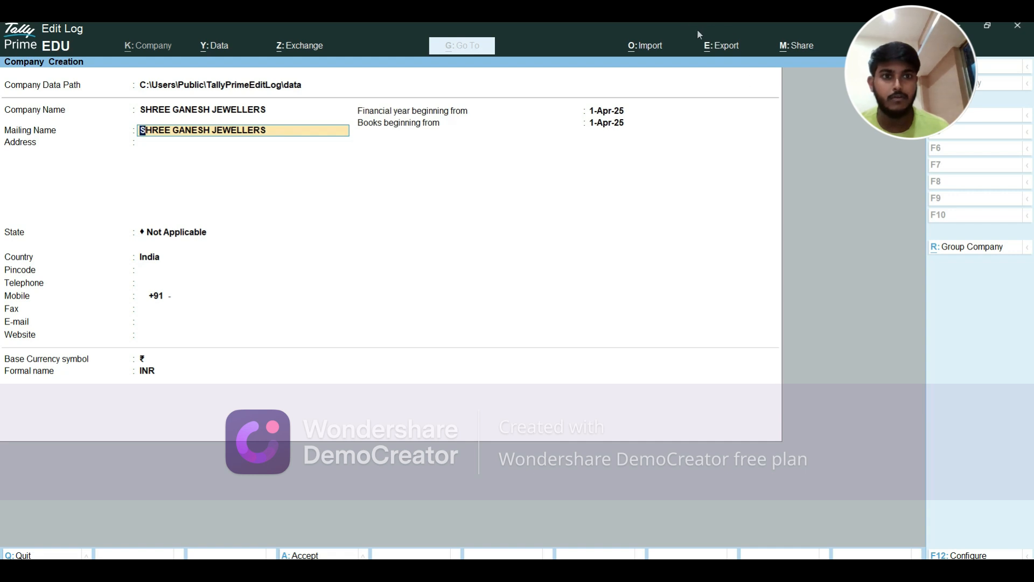
pyautogui.click(724, 31)
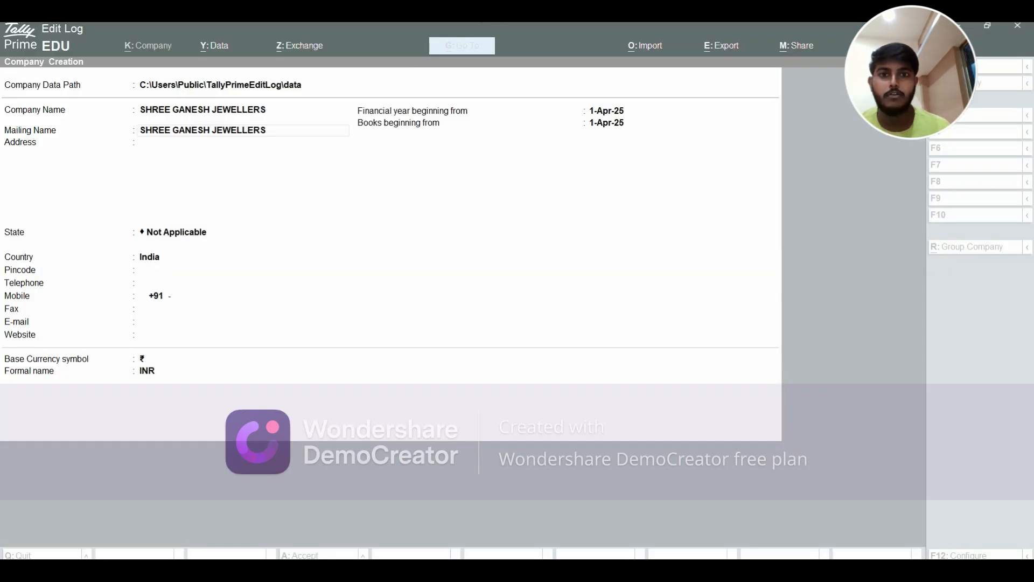
pyautogui.click(228, 134)
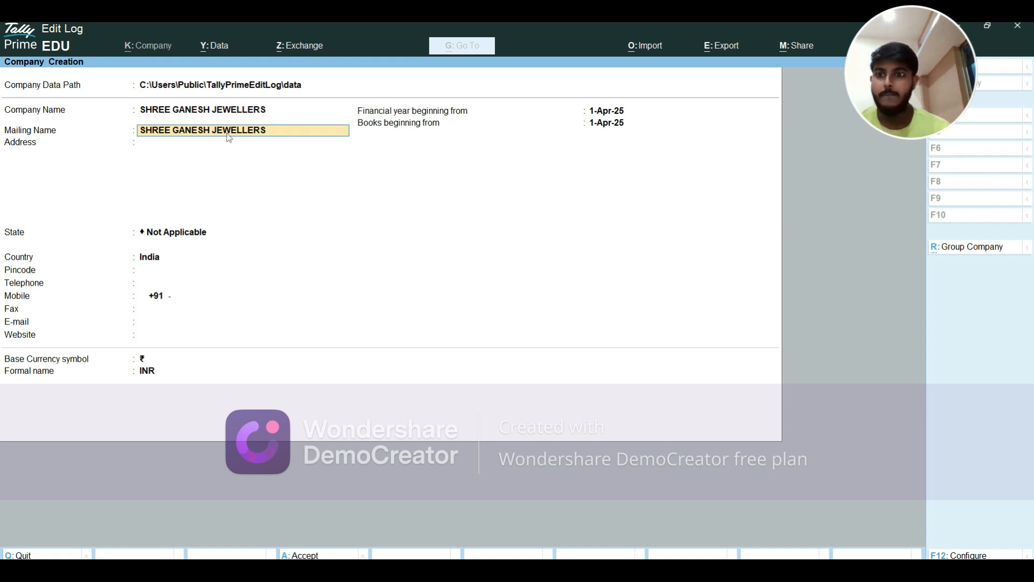
# Keep the mailing name and enter the two-line shop address, with JAIPUR as the second line
pyautogui.press('Return')
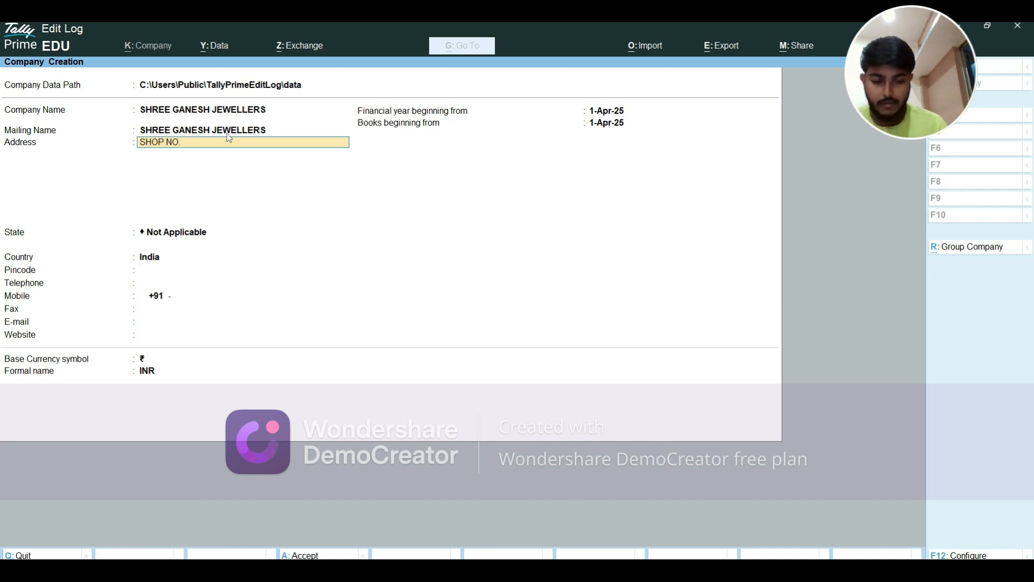
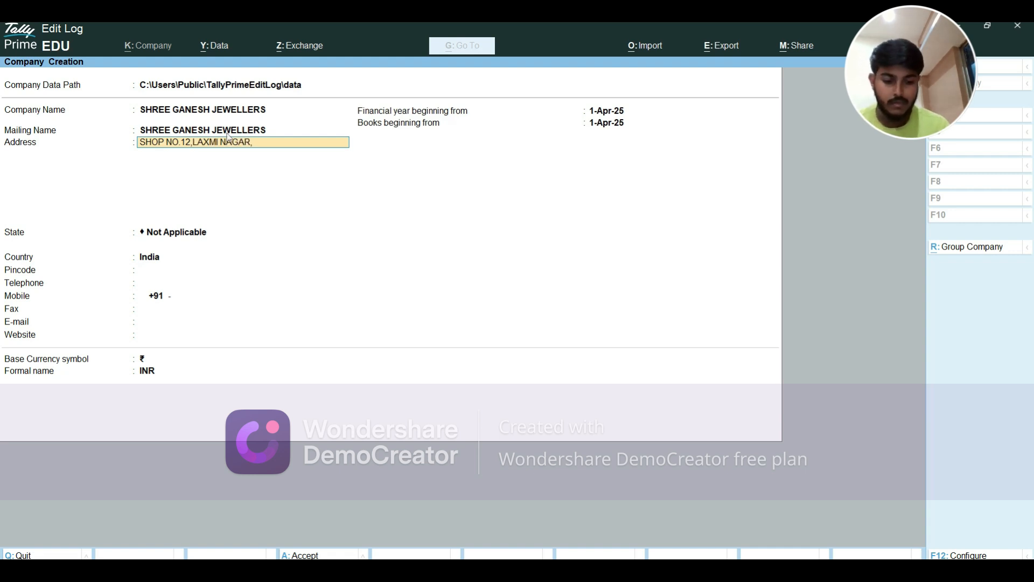
pyautogui.press('Return')
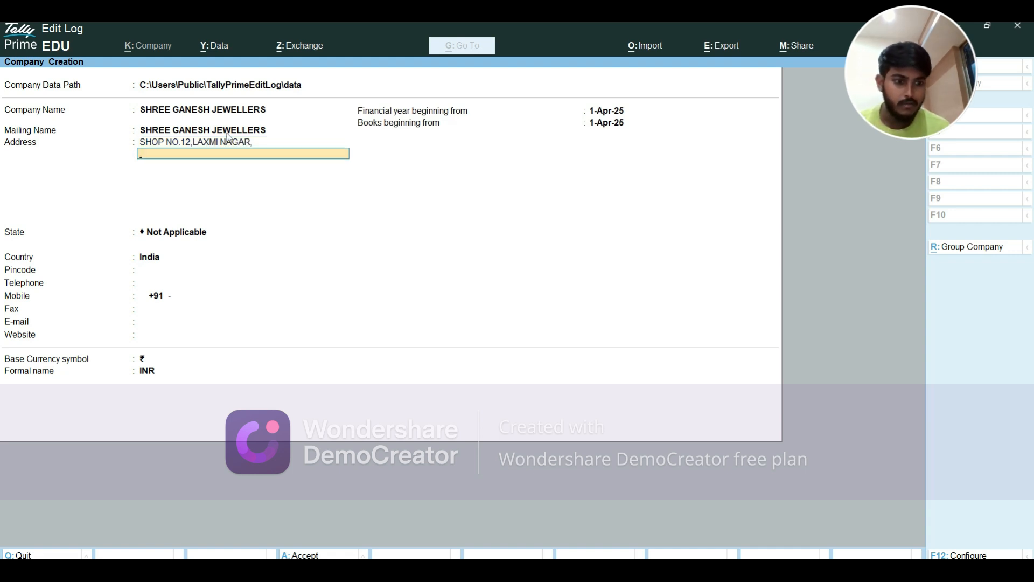
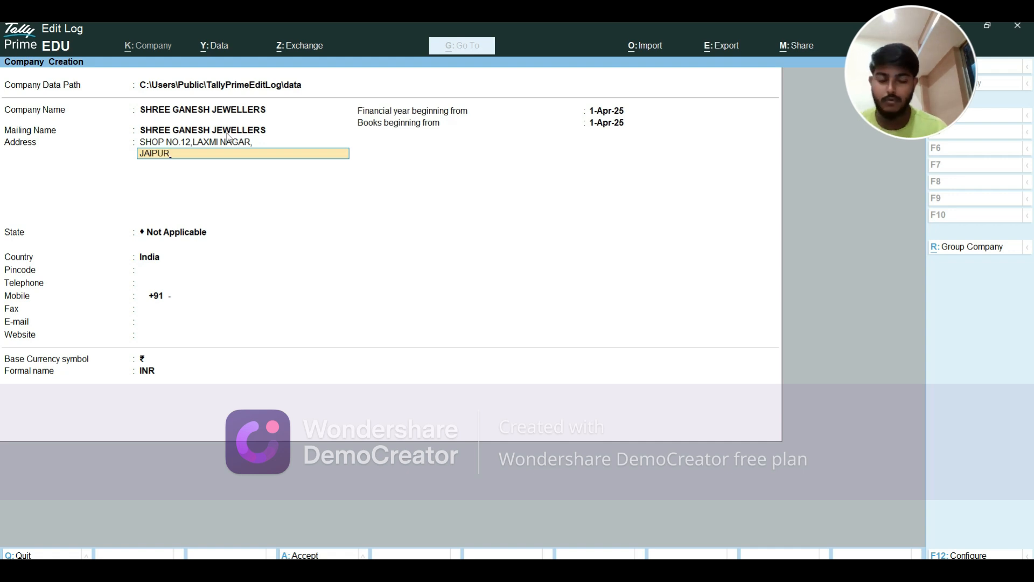
pyautogui.press('Return')
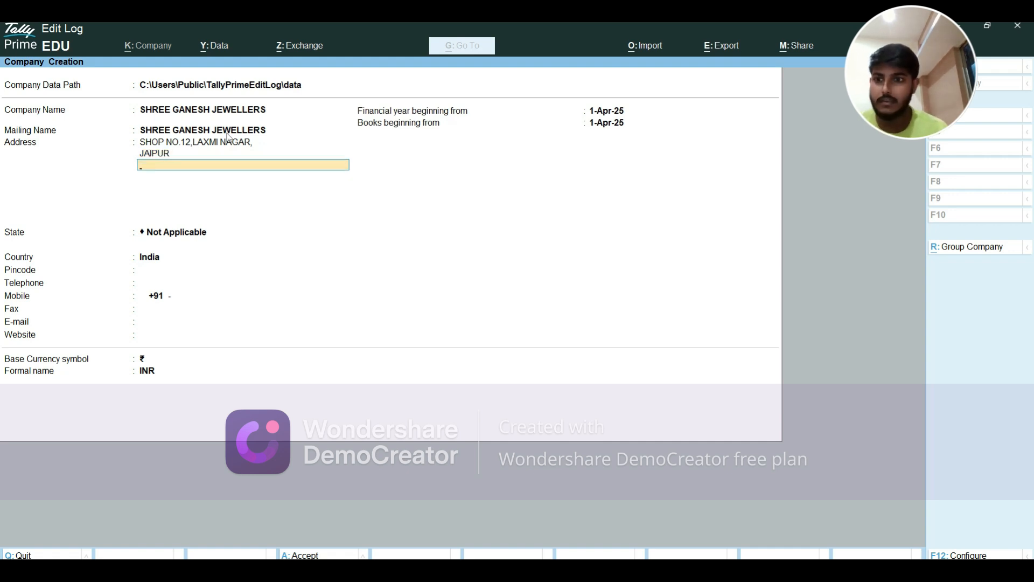
pyautogui.press('Return')
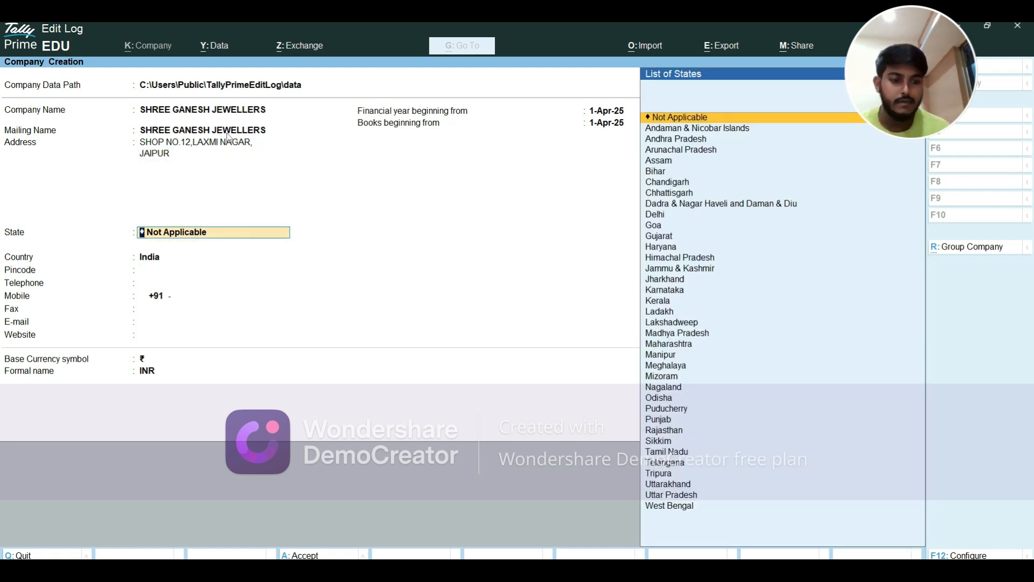
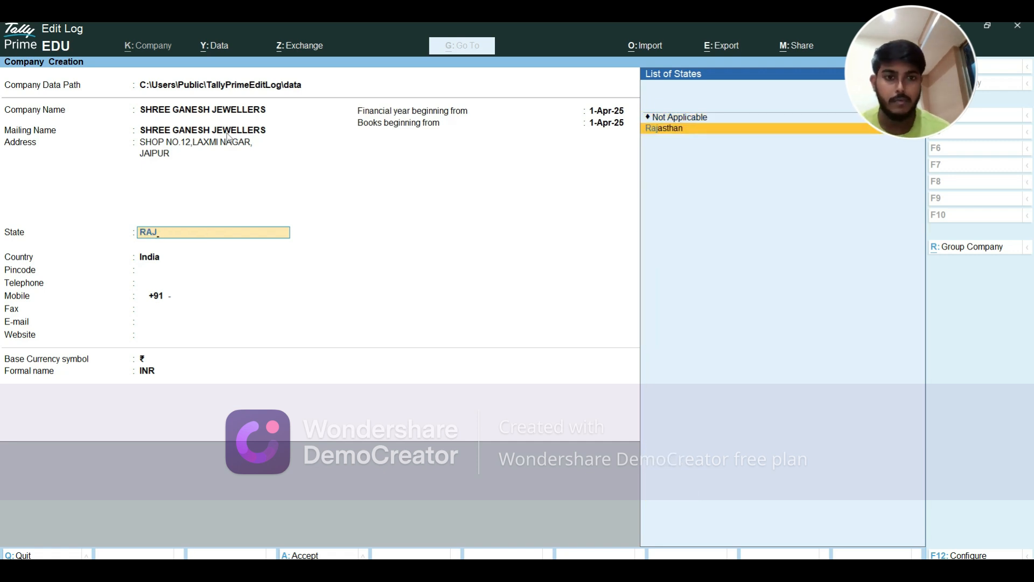
# Set state Rajasthan and the PIN code, leave Telephone blank, and enter the mobile number
pyautogui.press('Return')
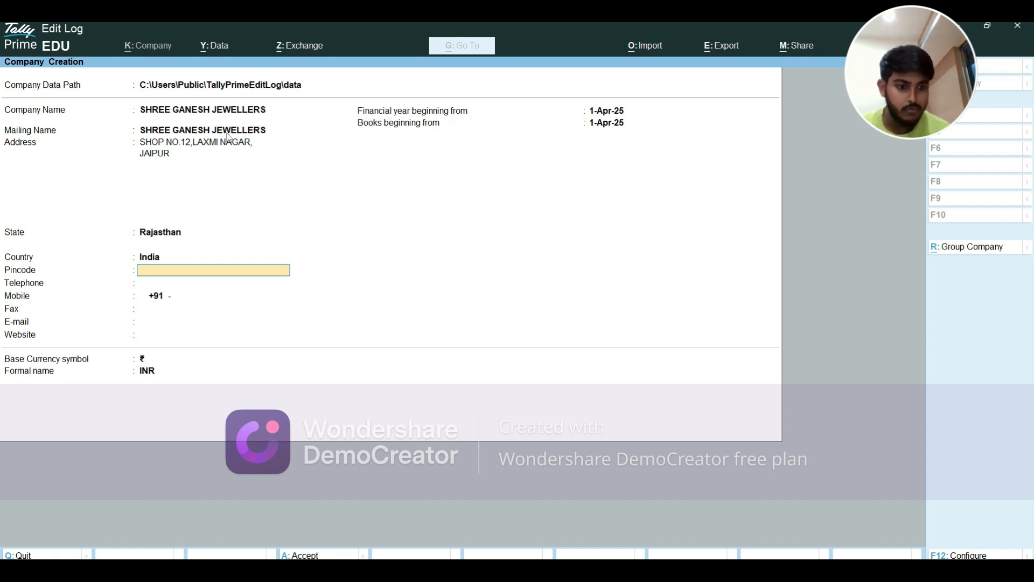
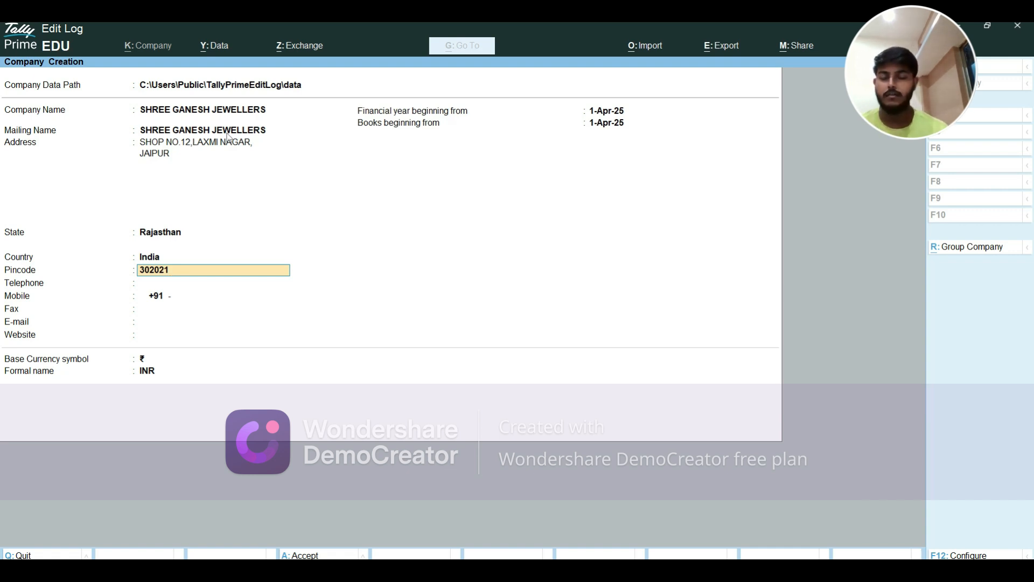
pyautogui.press('Return')
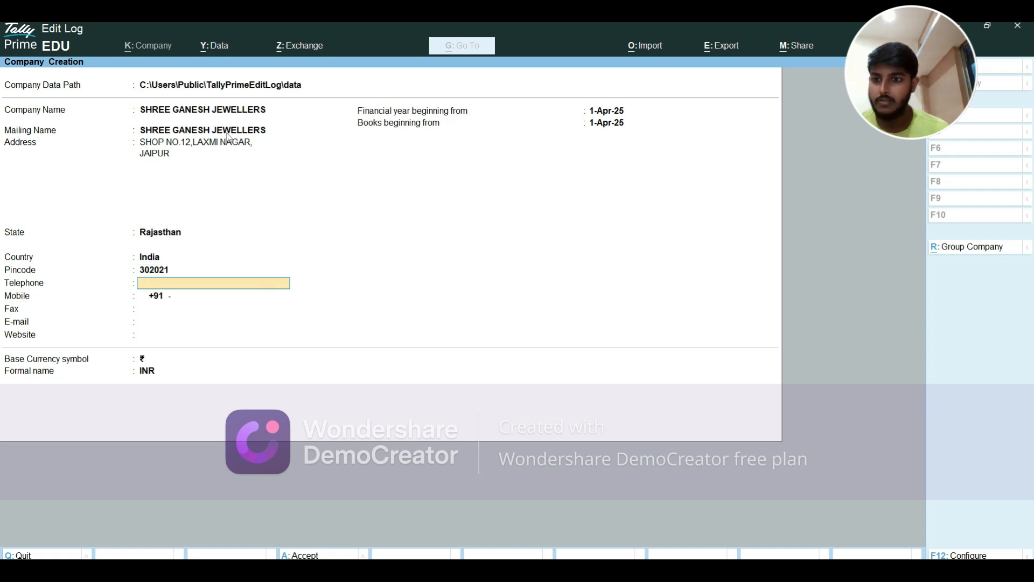
pyautogui.press('Return')
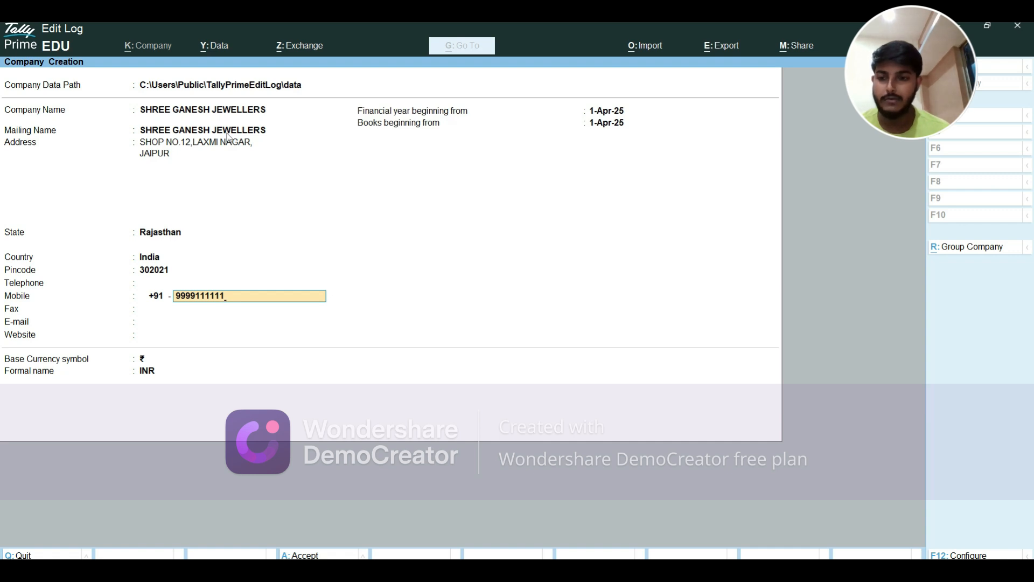
# Leave Fax blank and enter the company's e-mail address, fixing typos along the way
pyautogui.press('Return')
pyautogui.press('Return')
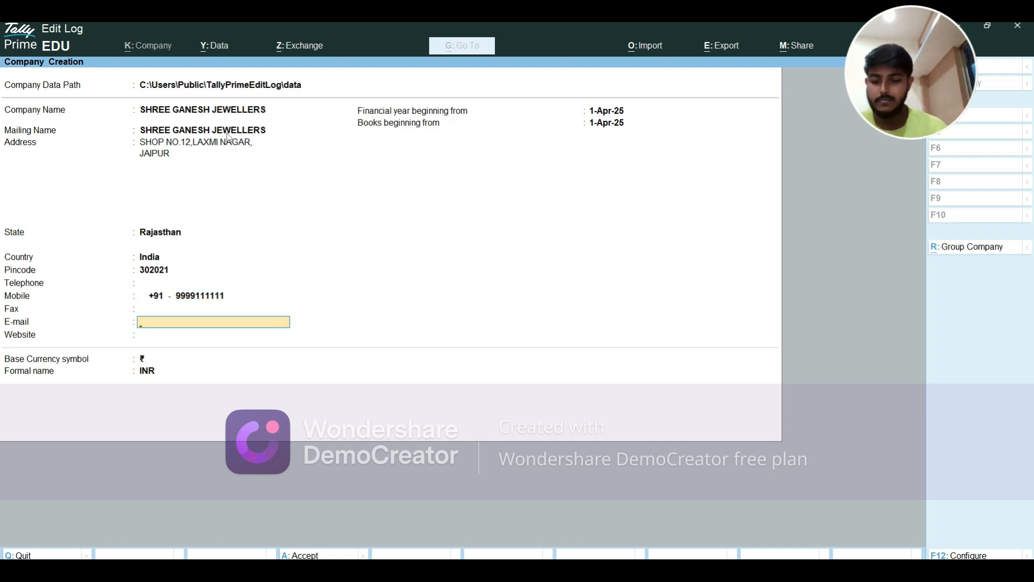
pyautogui.write('S')
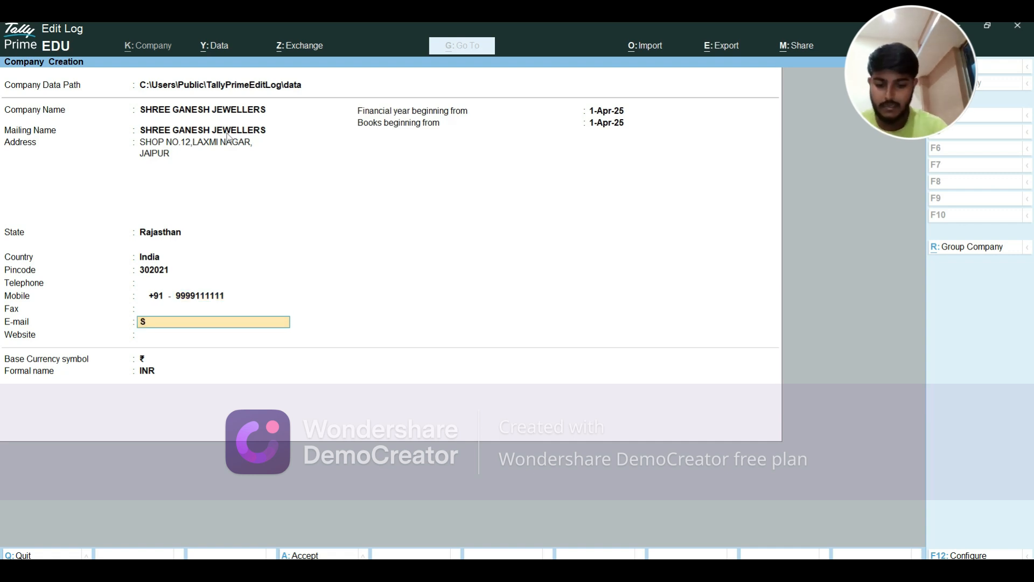
pyautogui.press('BackSpace')
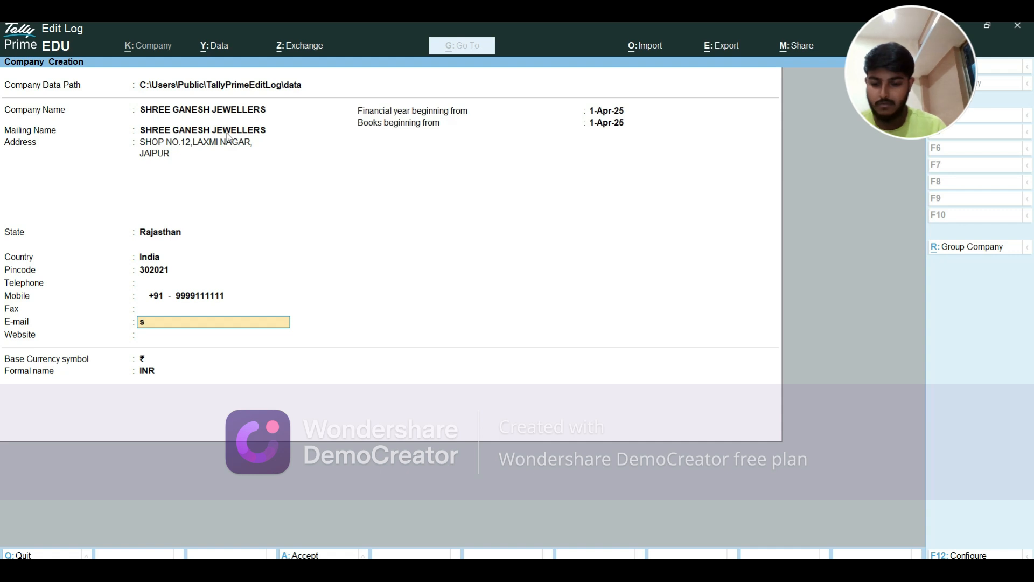
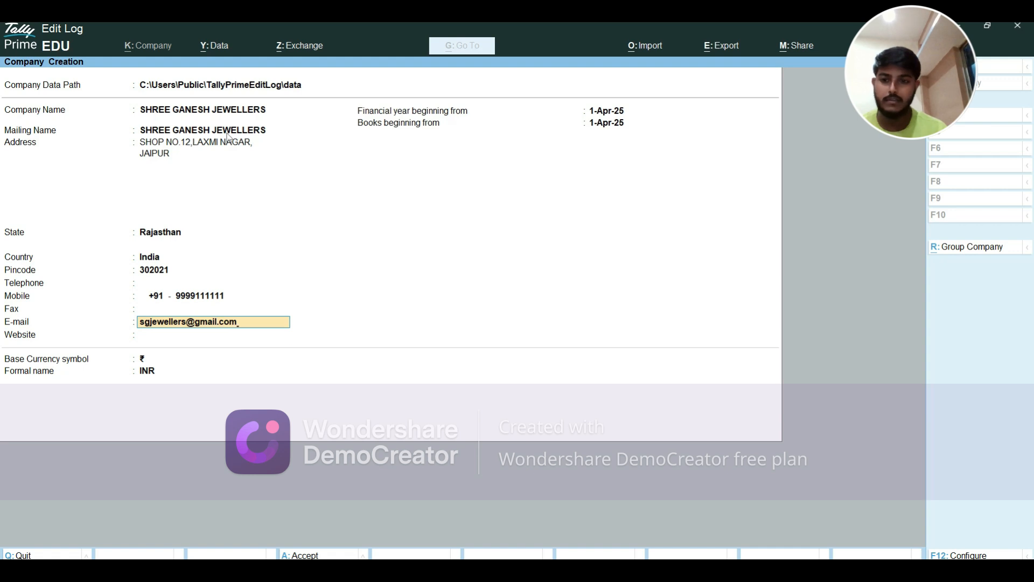
pyautogui.press('Return')
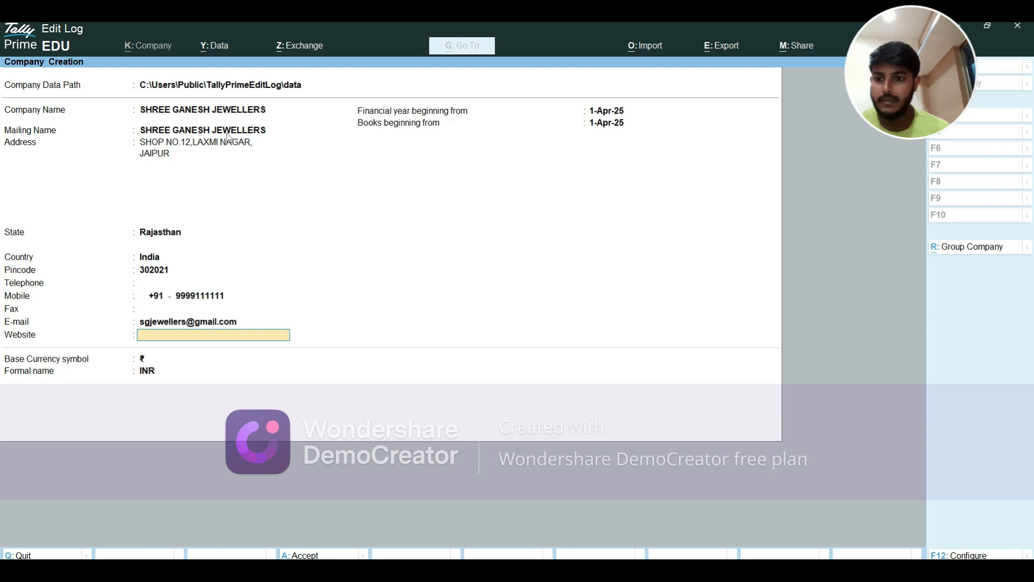
# Leave Website blank and keep the 1-Apr-25 year and books dates and default currency
pyautogui.press('Return')
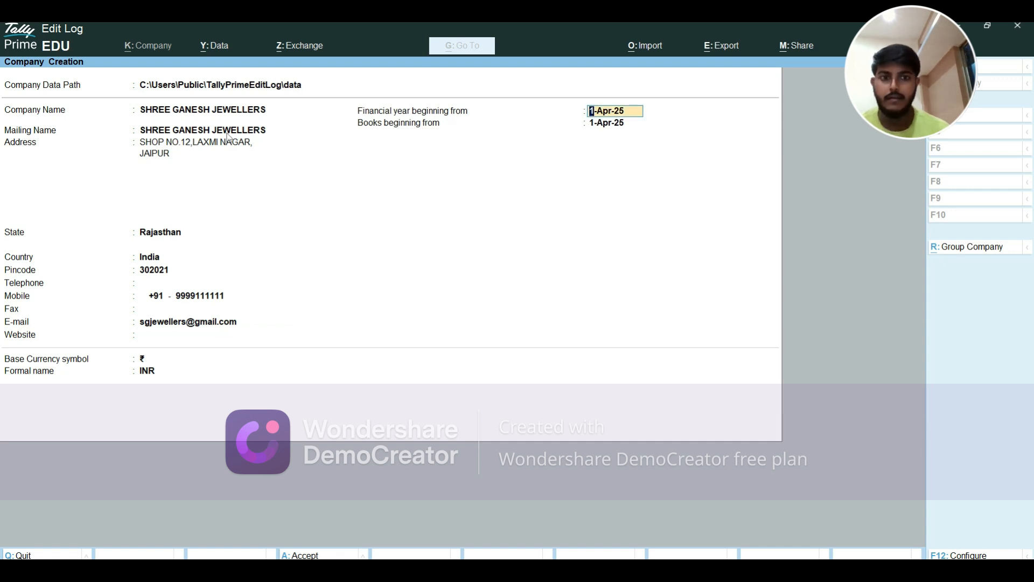
pyautogui.press('Return')
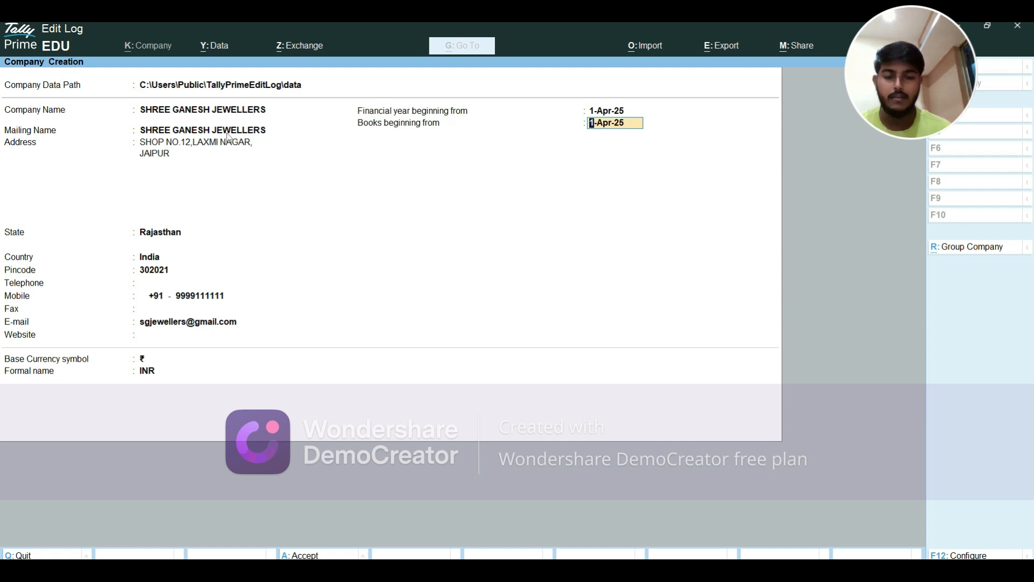
pyautogui.press('Return')
pyautogui.press('Return')
pyautogui.press('Return')
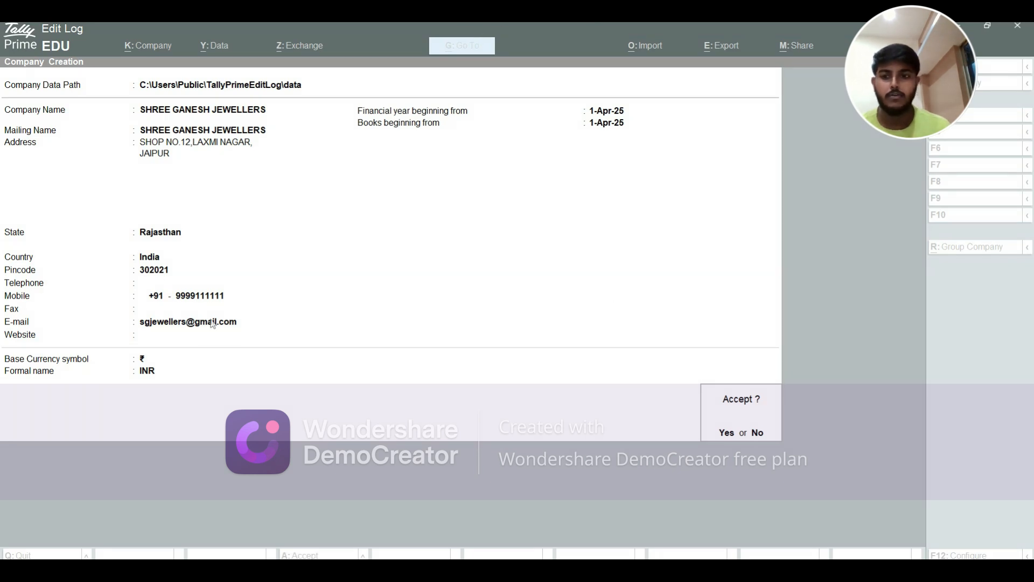
# Accept the completed form to save SHREE GANESH JEWELLERS as a new company
pyautogui.click(159, 360)
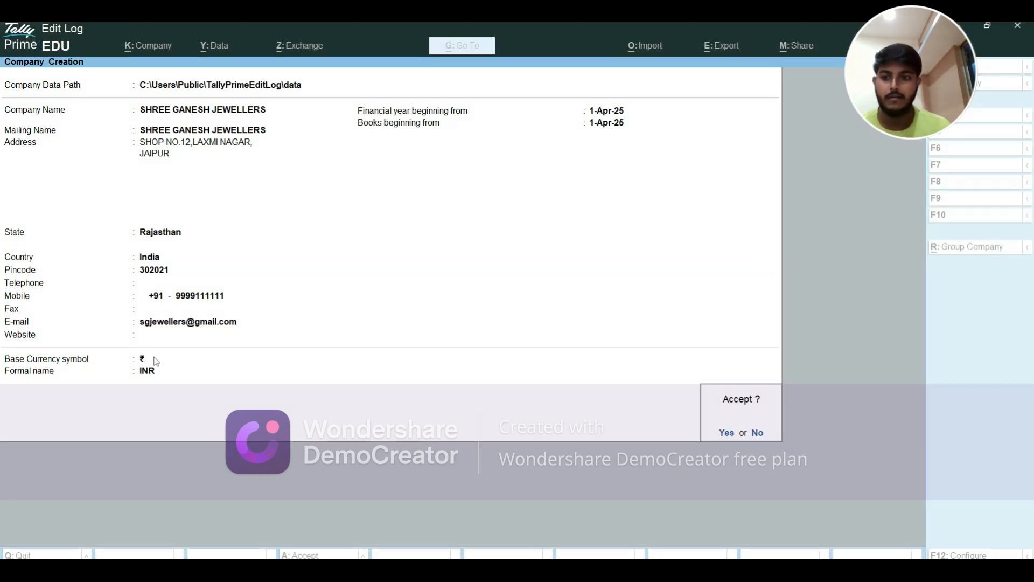
pyautogui.press('Return')
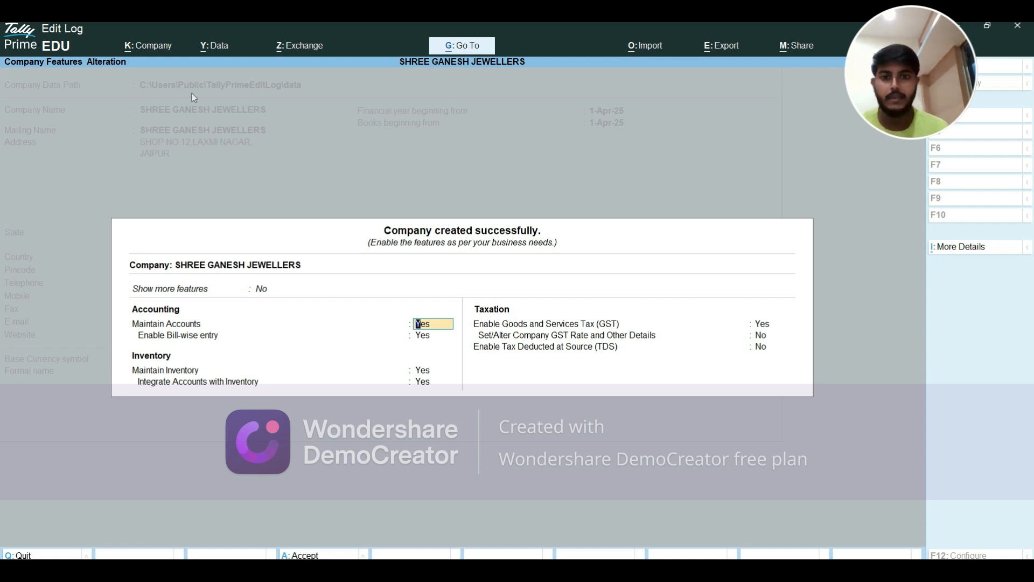
# Keep the default accounting, inventory and GST features to open the Gateway of Tally
pyautogui.click(693, 32)
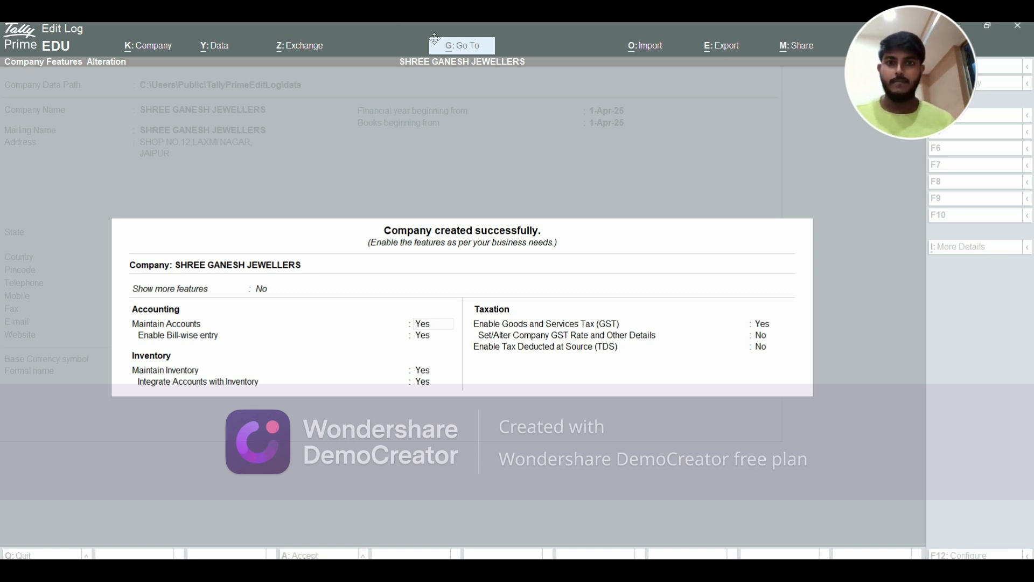
pyautogui.click(418, 382)
pyautogui.press('Return')
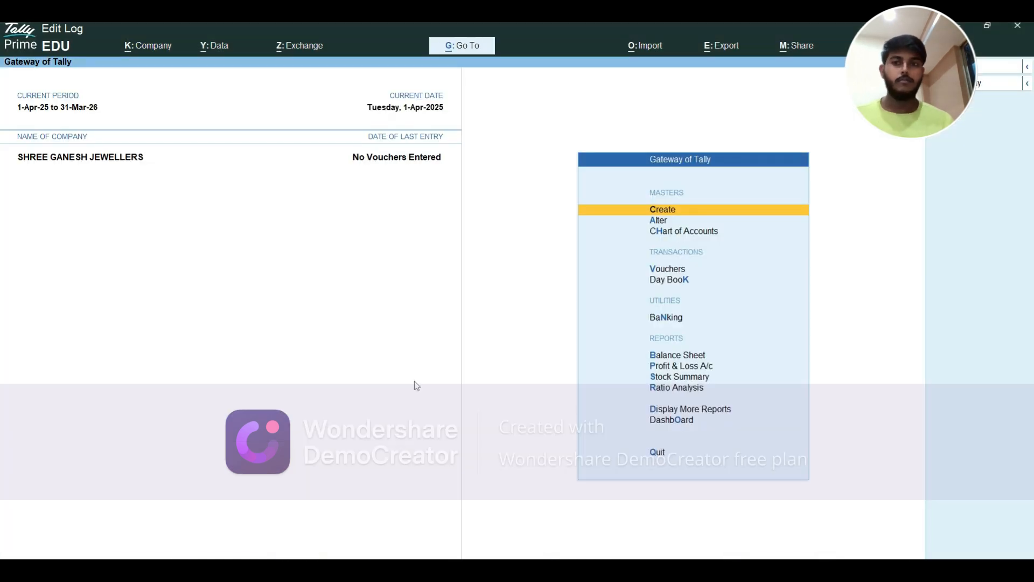